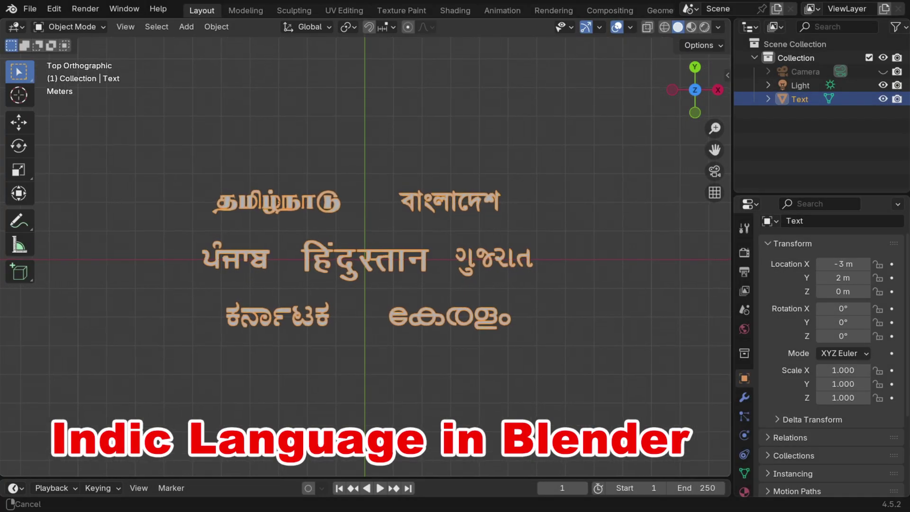
Zoom in on the Indic-script text, then delete that Text object with X
scroll(508, 396, up, 3)
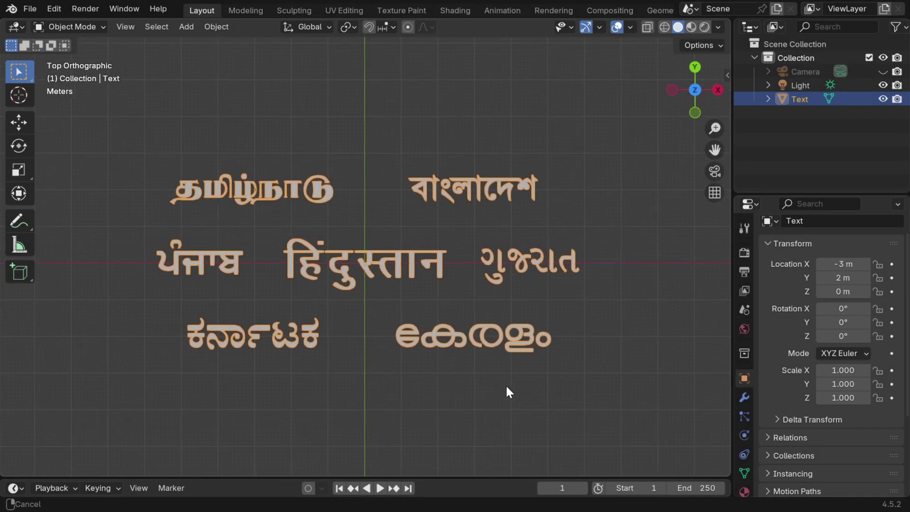
ctrl+middle_drag(506, 387, 485, 334)
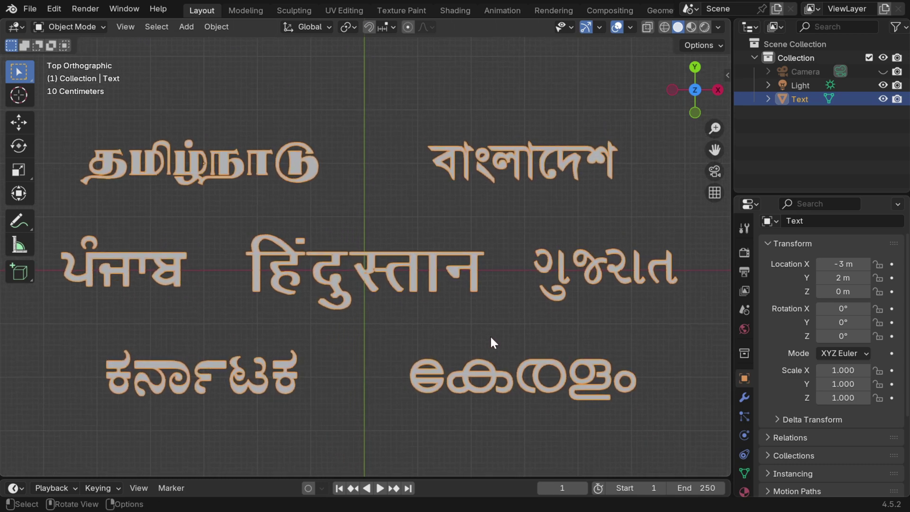
key(x)
key(Return)
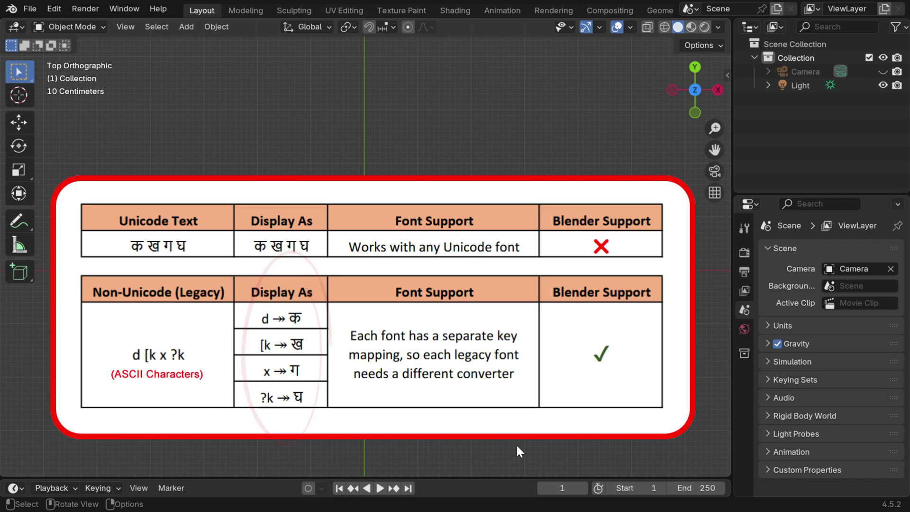
Switch to the browser showing the Kruti Dev 010 Bold font download page
key(alt+Tab)
key(alt+Tab)
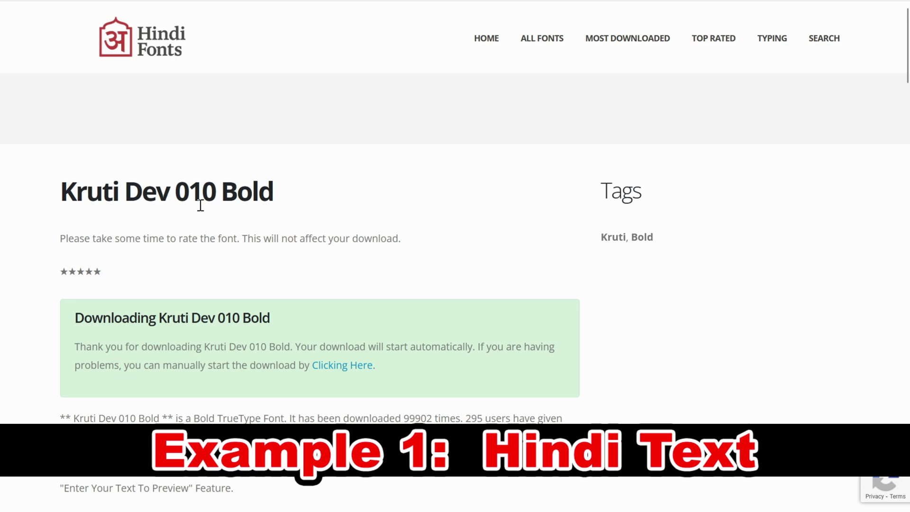
Download the Kruti Dev 010 Bold font and save kruti-dev-010-bold.zip to the Desktop
mouse_move(329, 10)
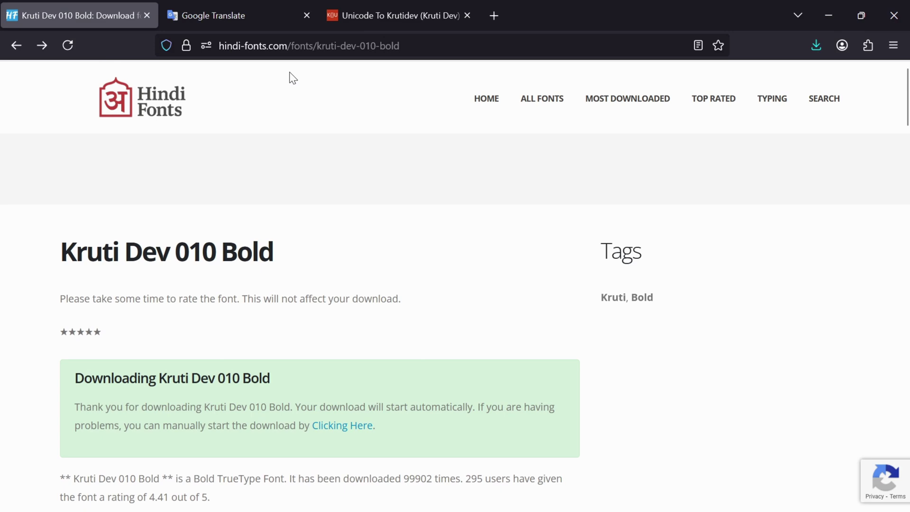
scroll(293, 329, down, 5)
scroll(292, 334, down, 3)
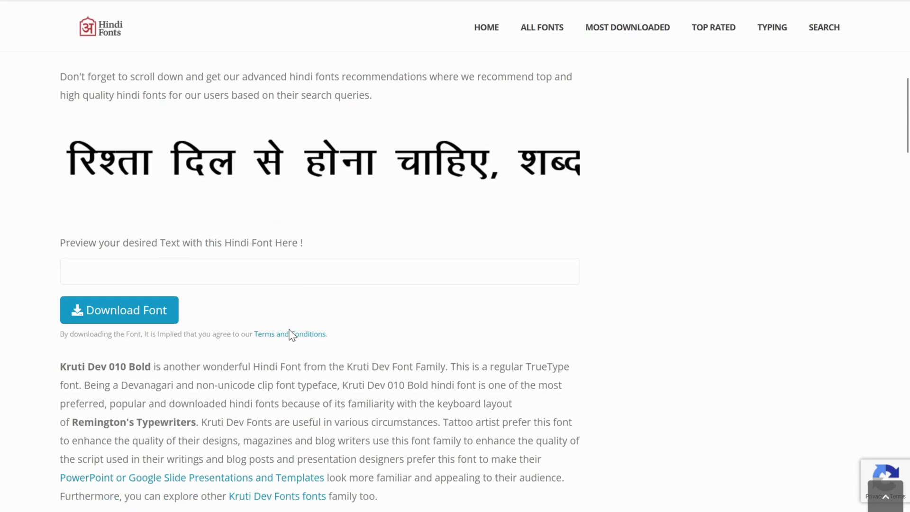
click(122, 313)
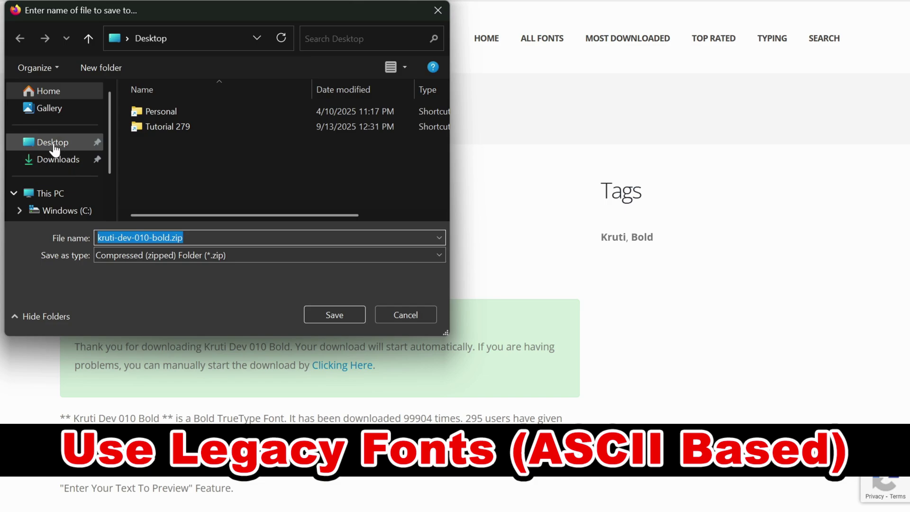
click(53, 143)
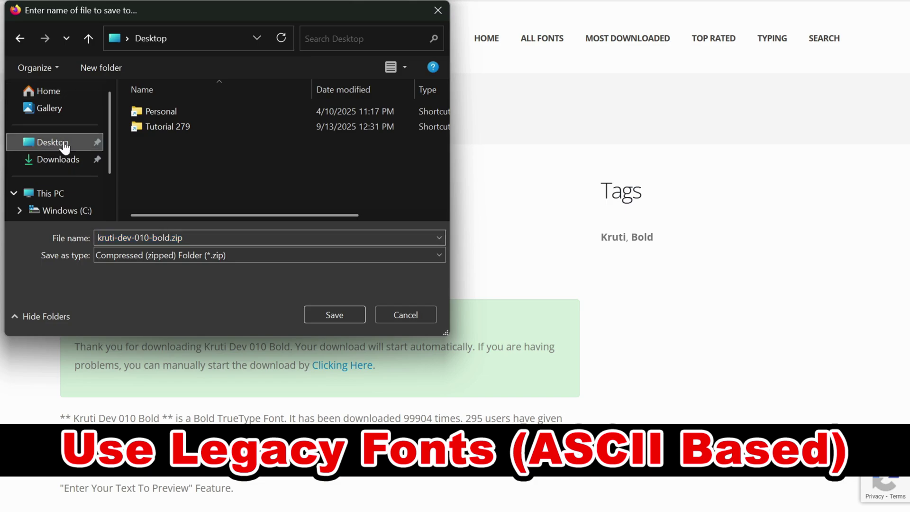
click(334, 313)
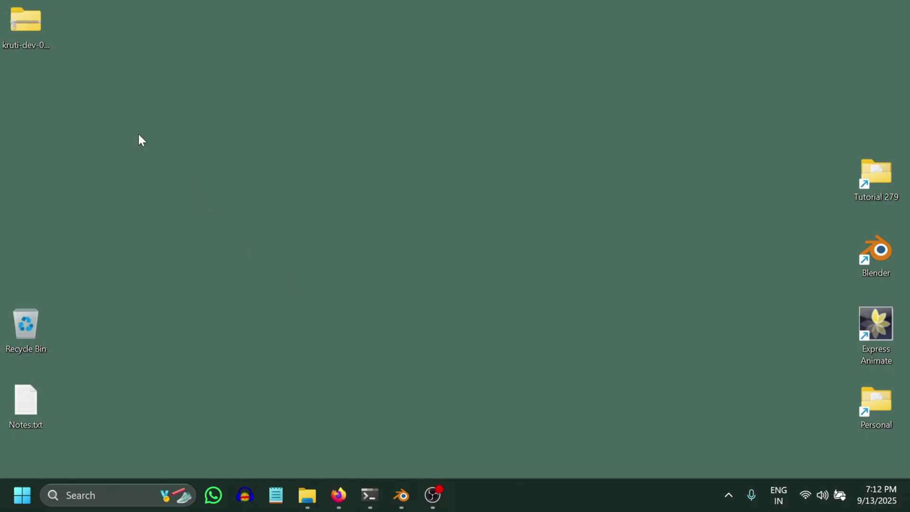
Extract kruti-dev-010-bold.zip on the Desktop and confirm it contains Kruti Dev 010 Bold.ttf
right_click(27, 36)
click(86, 144)
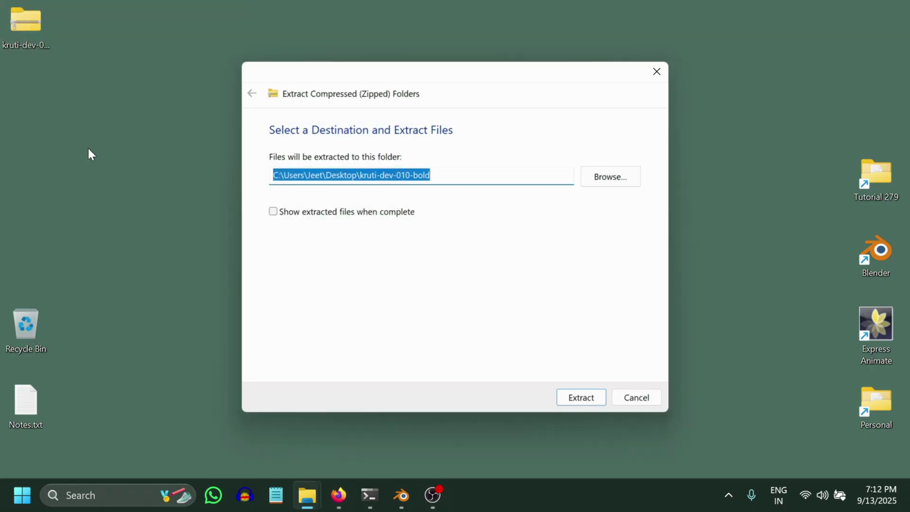
click(571, 401)
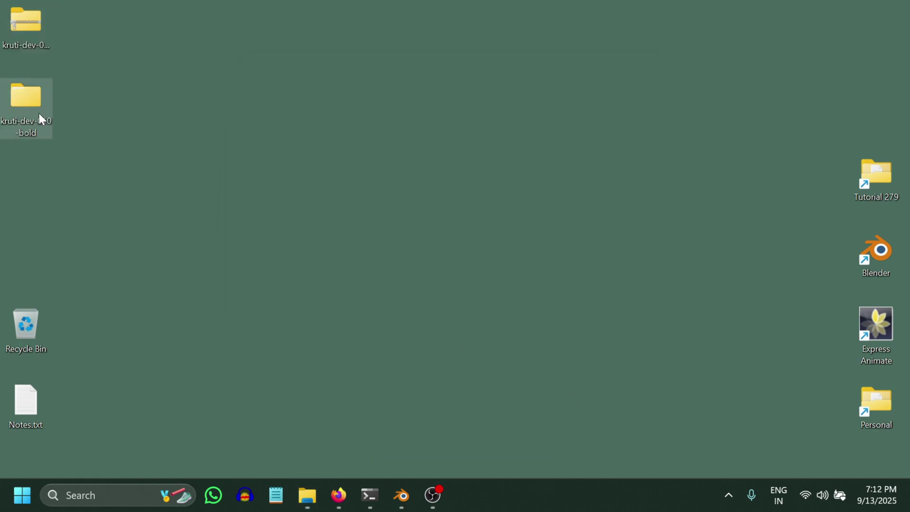
double_click(36, 117)
double_click(207, 127)
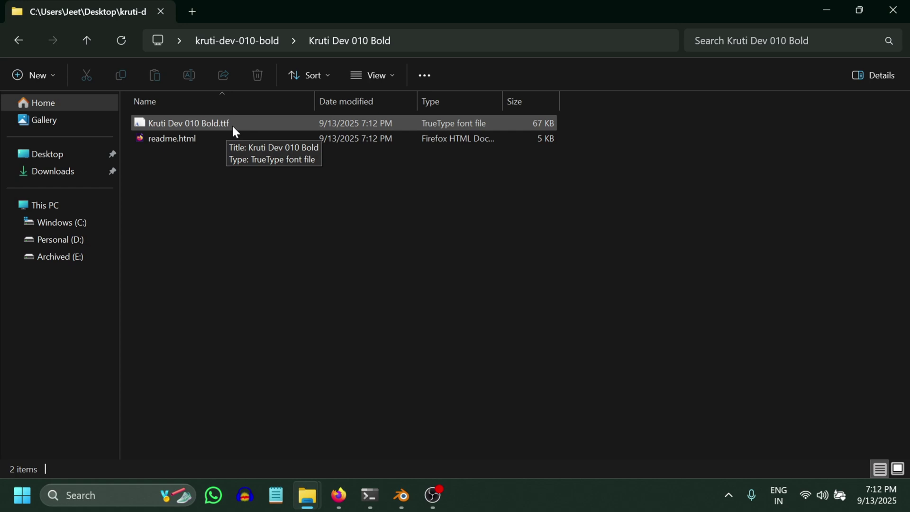
click(892, 10)
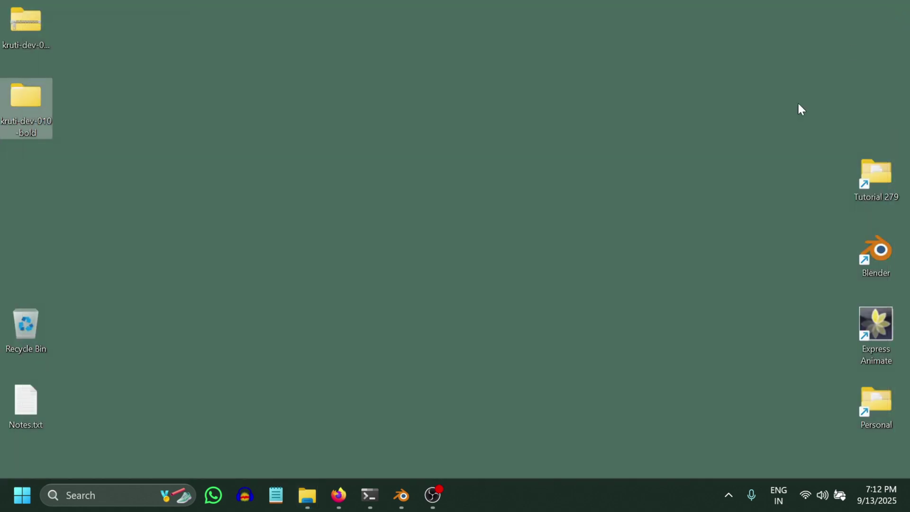
Back in Blender, add a new text object to the scene
click(401, 496)
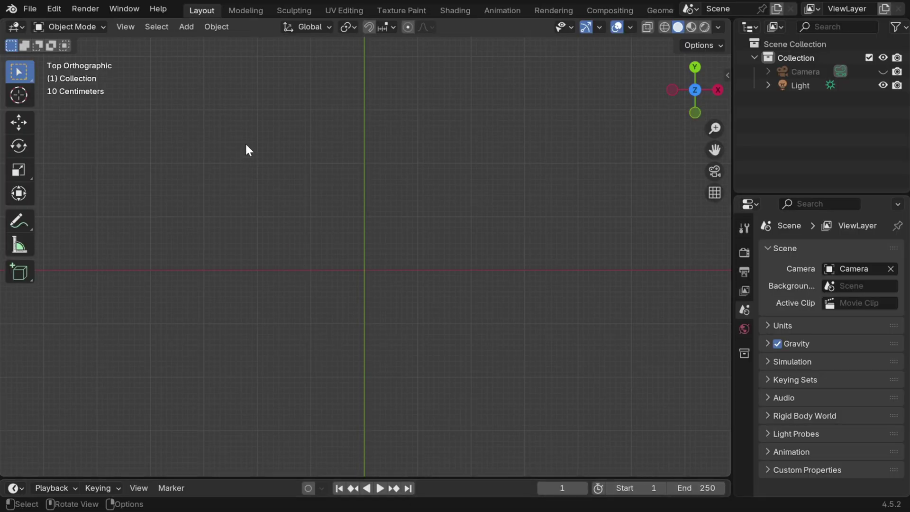
click(185, 27)
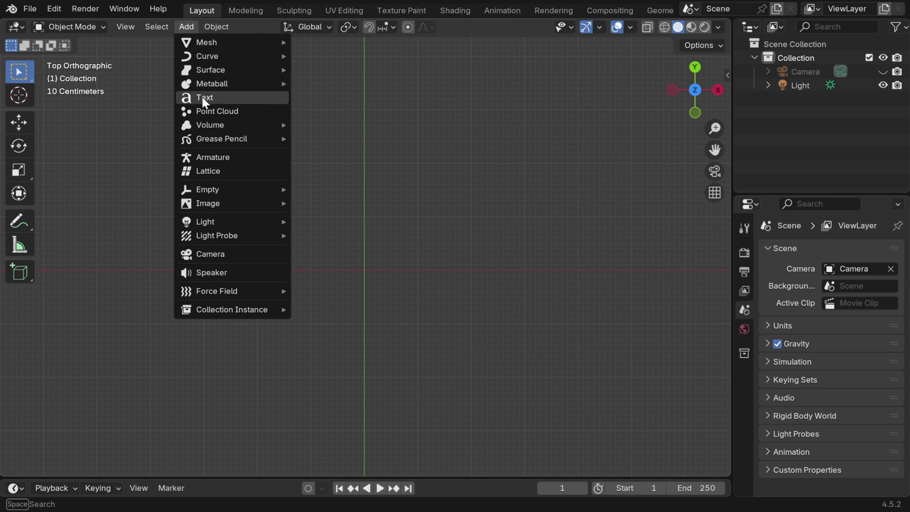
click(222, 96)
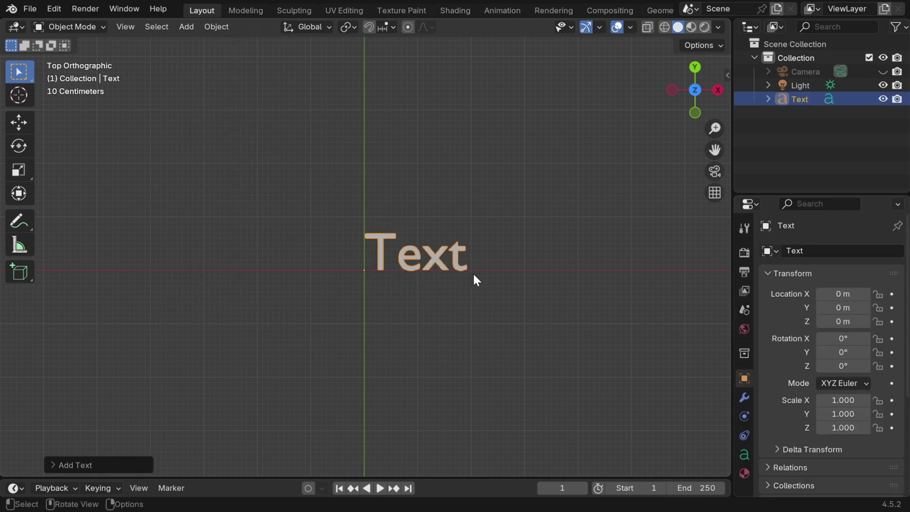
Load Kruti Dev 010 Bold from the Desktop folder as the text's regular font
click(744, 456)
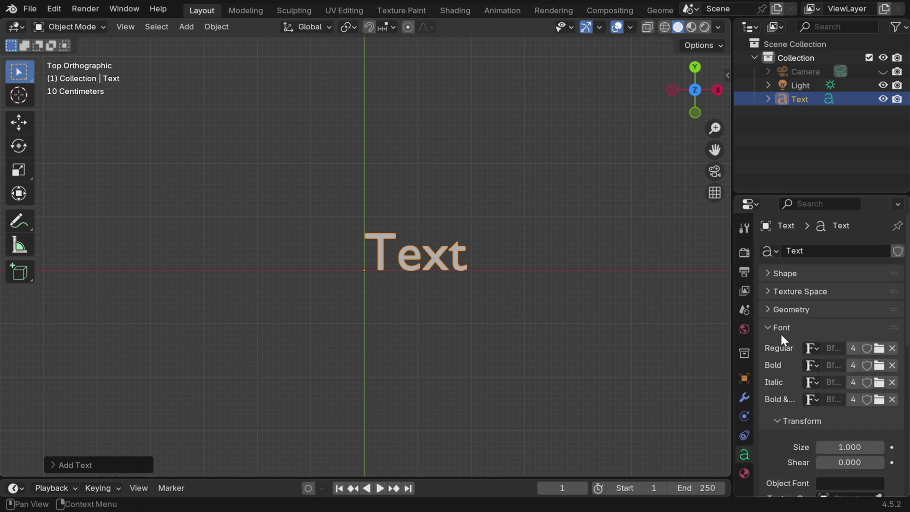
click(879, 350)
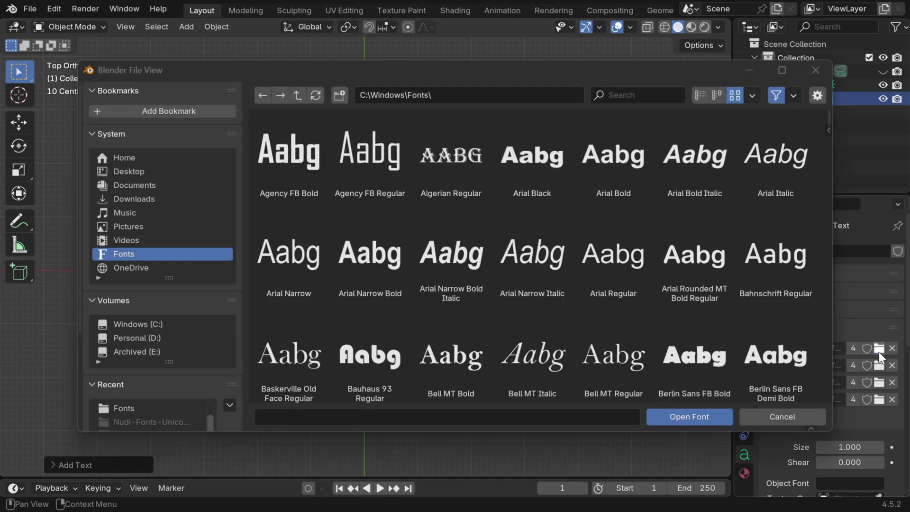
click(150, 172)
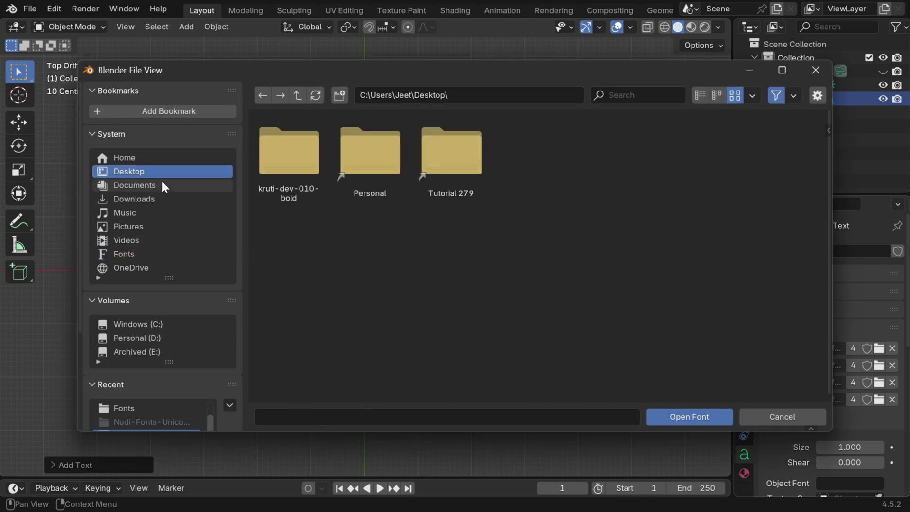
click(286, 183)
click(287, 177)
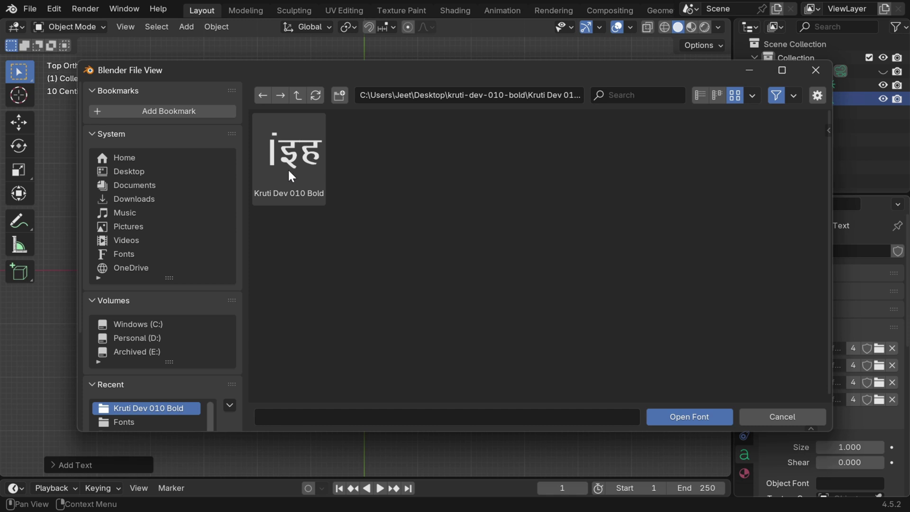
click(302, 185)
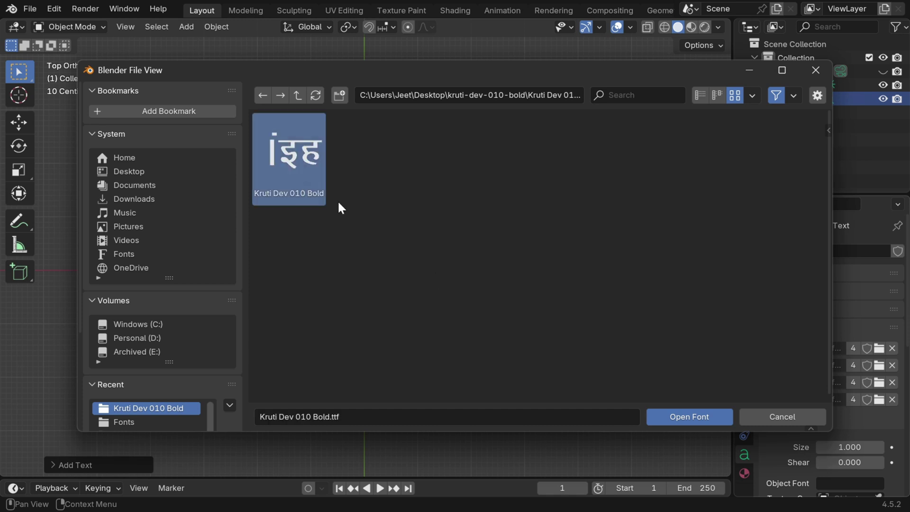
click(666, 414)
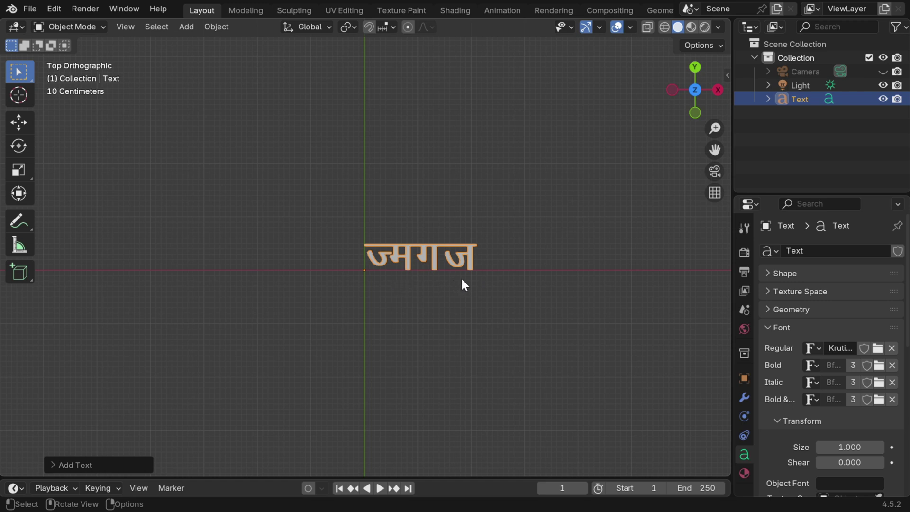
Copy the Hindi translation 'मेरा देश महान है!' from Google Translate and return to Blender
key(alt+Tab)
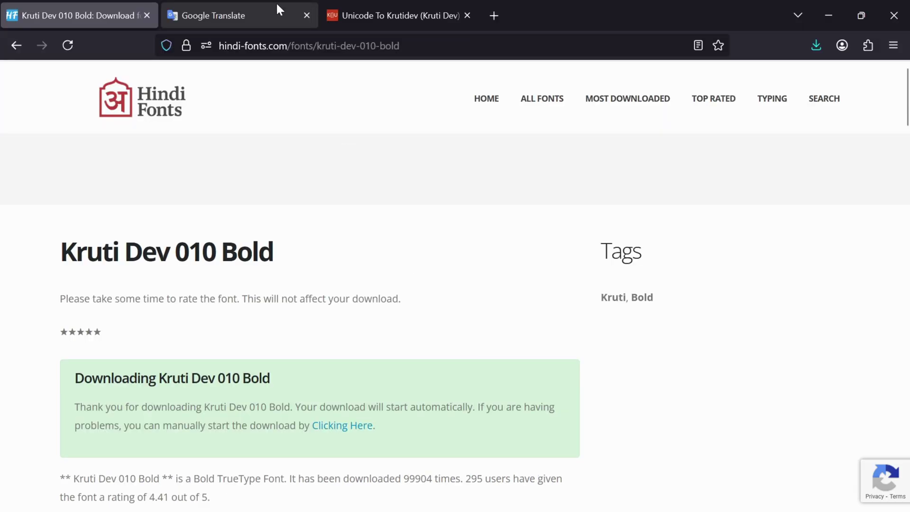
click(272, 8)
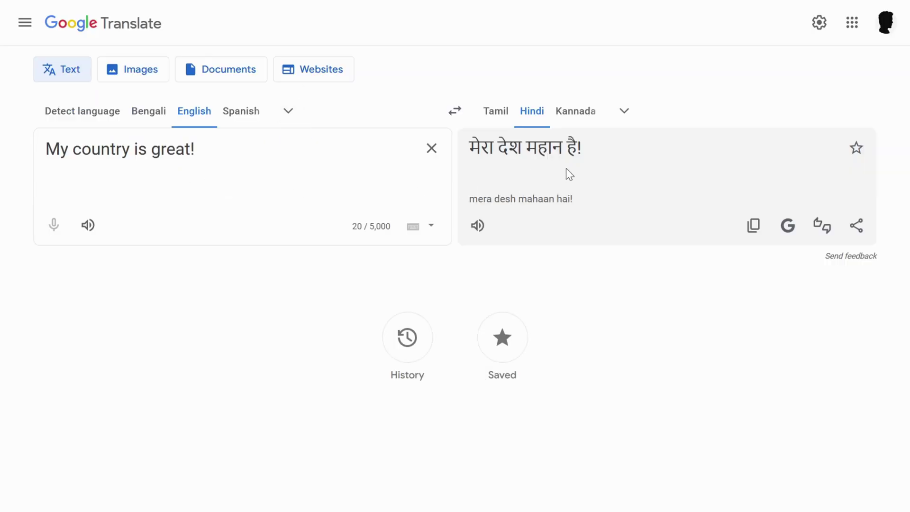
click(754, 232)
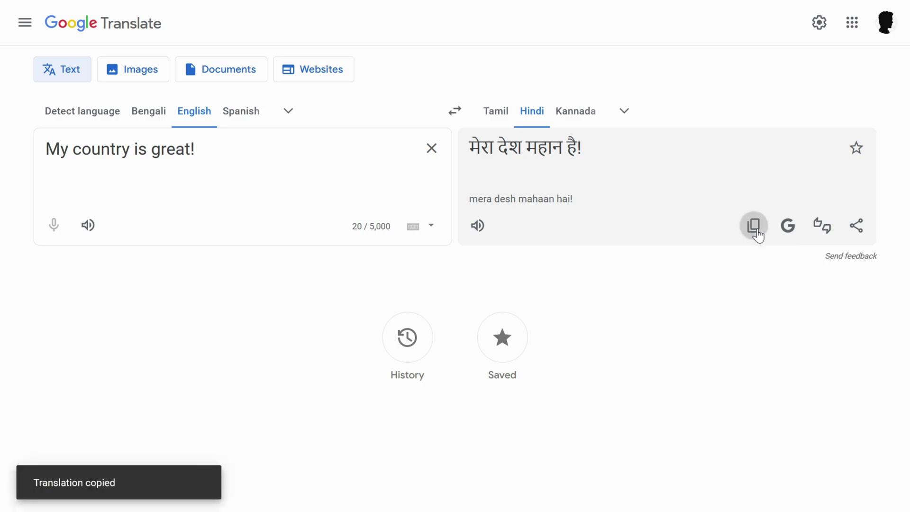
key(alt+Tab)
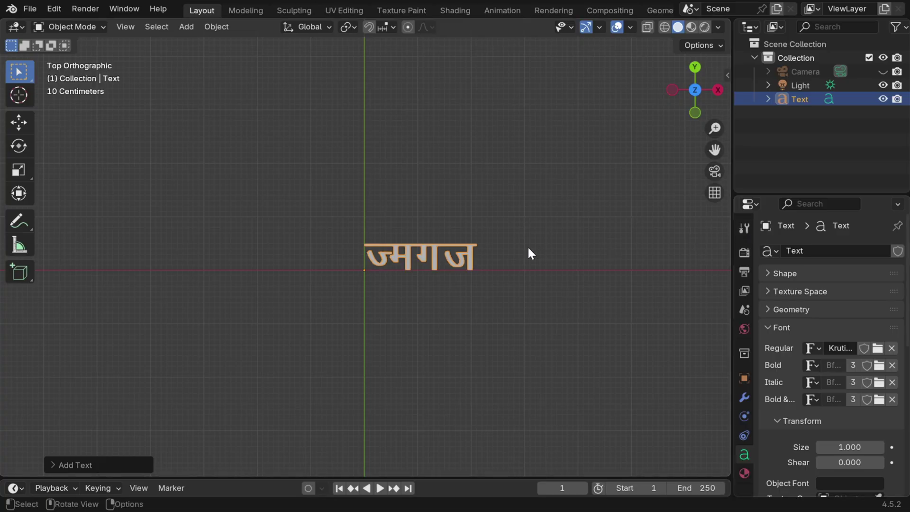
In Edit Mode, replace the text with the pasted Hindi sentence, which shows only box glyphs
click(86, 25)
click(77, 57)
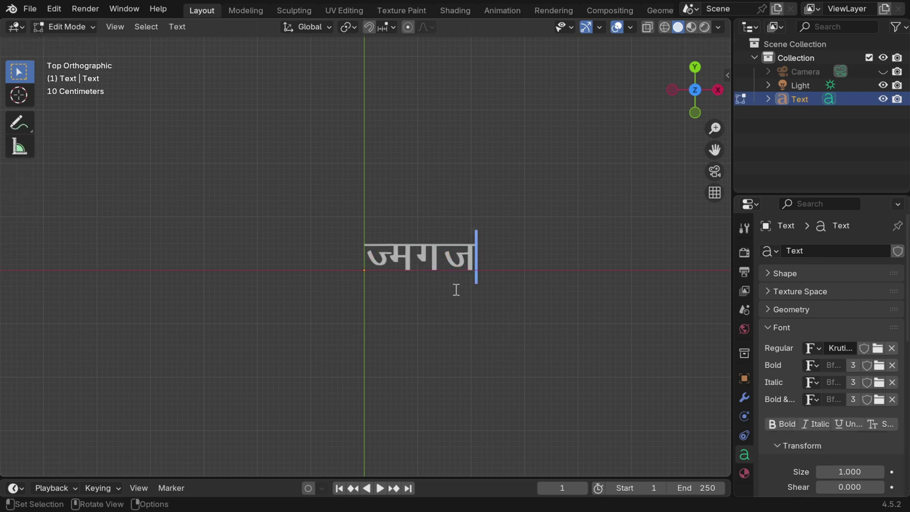
key(BackSpace)
key(BackSpace)
key(BackSpace)
key(BackSpace)
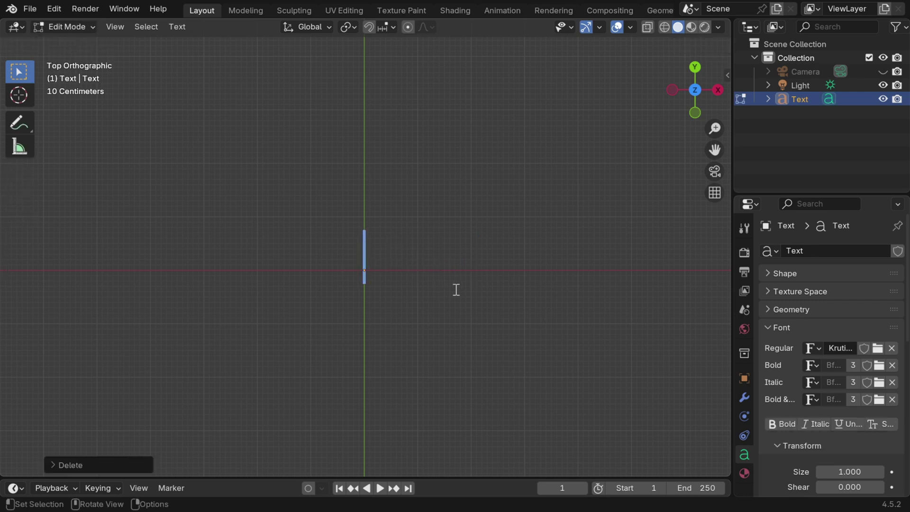
right_click(368, 256)
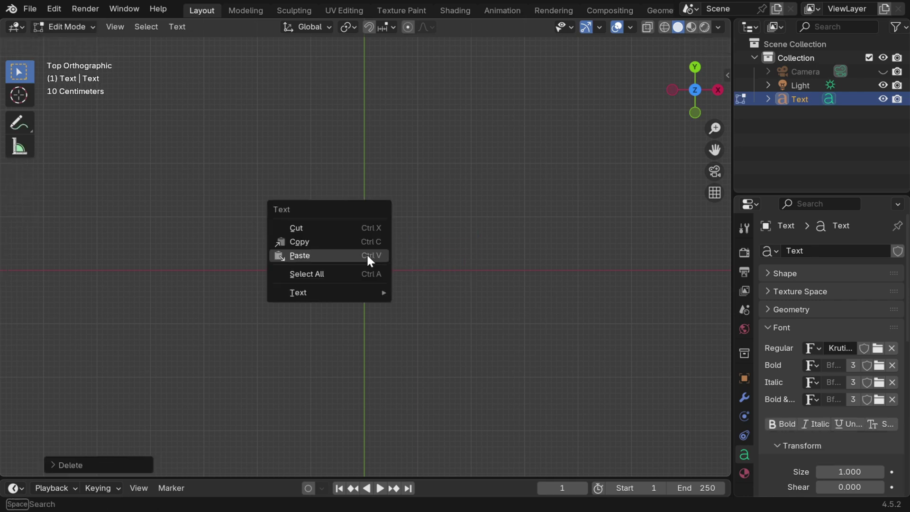
click(312, 256)
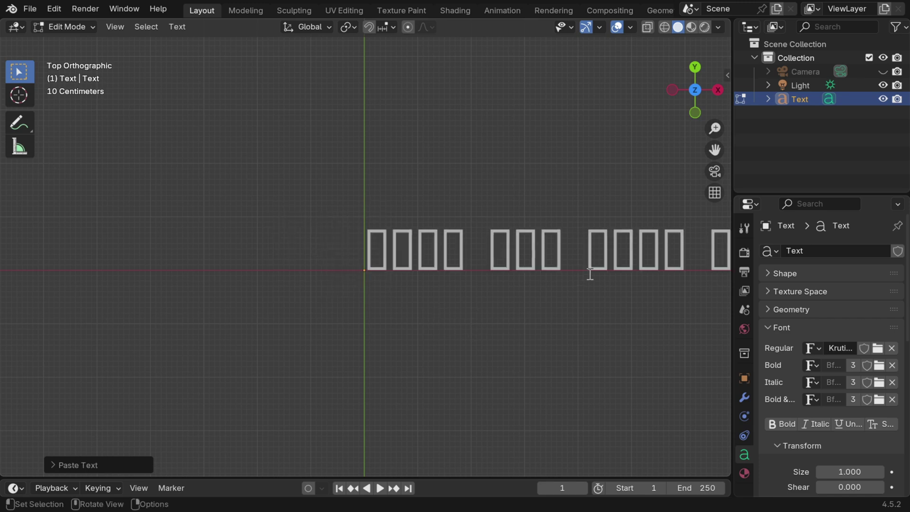
scroll(566, 299, down, 2)
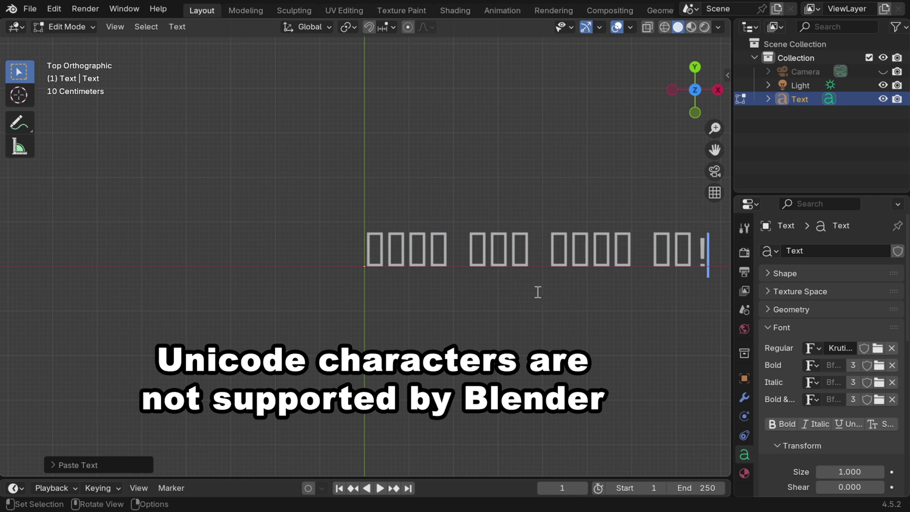
shift+middle_drag(564, 292, 437, 294)
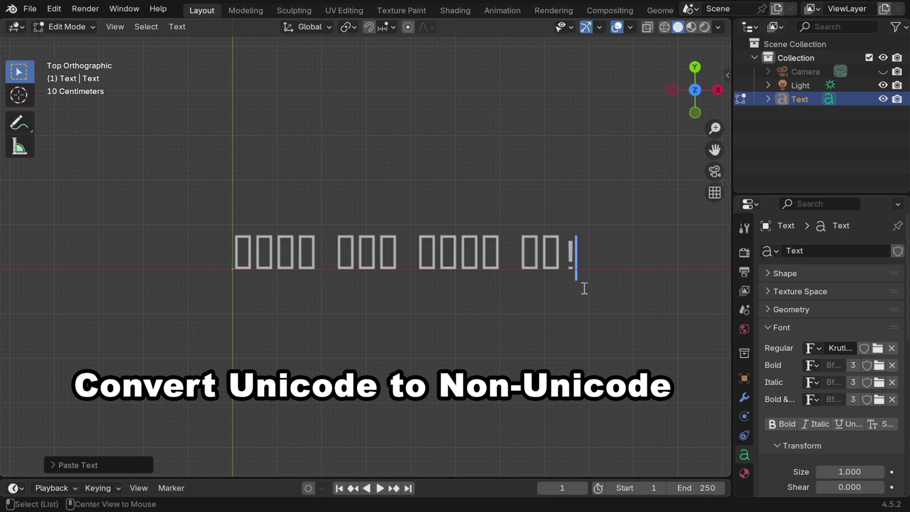
key(alt+Tab)
Convert 'मेरा देश महान है!' to the Krutidev text 'esjk ns'k egku gS!' and copy it
mouse_move(435, 5)
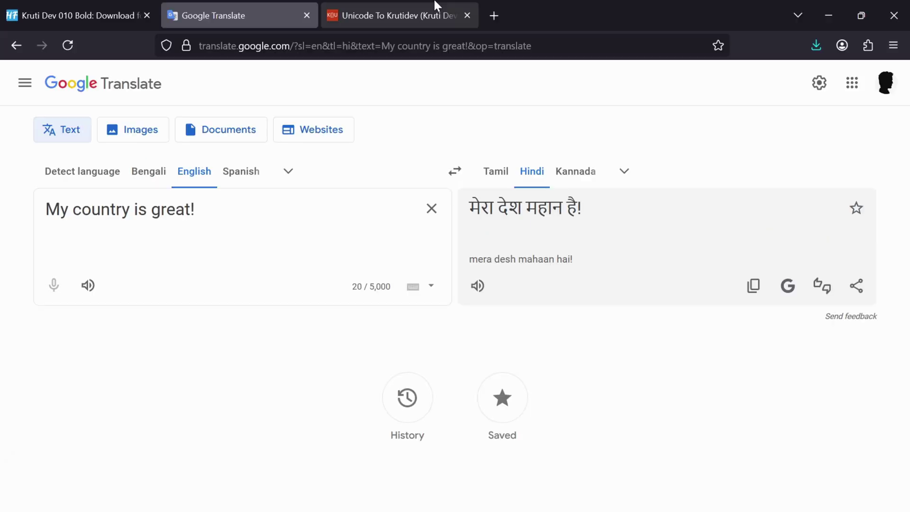
click(388, 19)
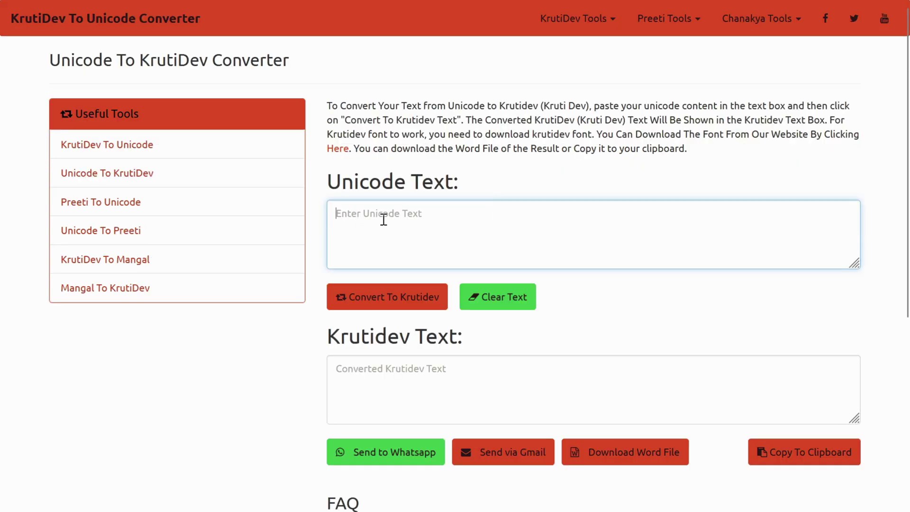
right_click(383, 219)
click(421, 323)
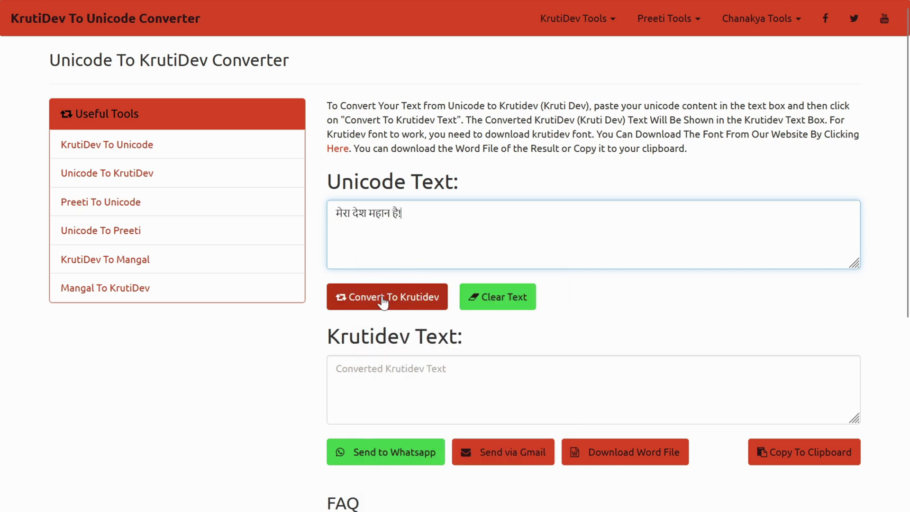
click(400, 303)
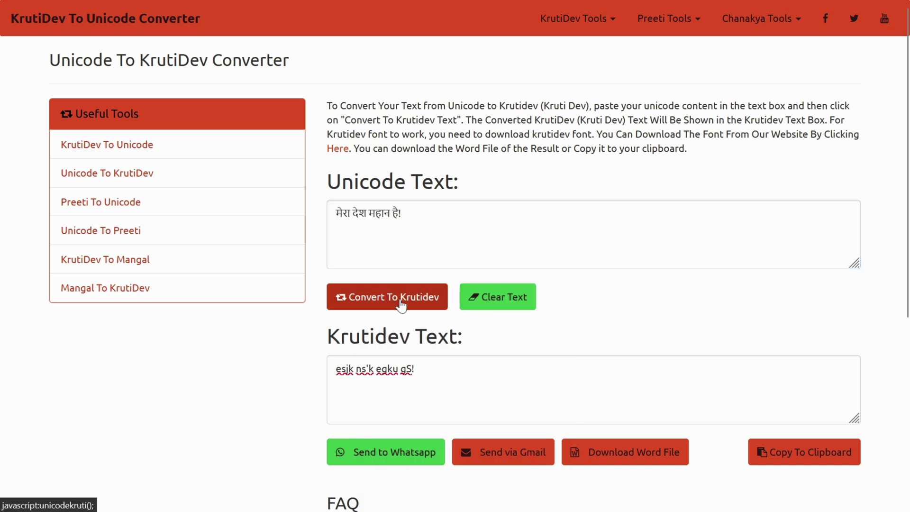
click(355, 389)
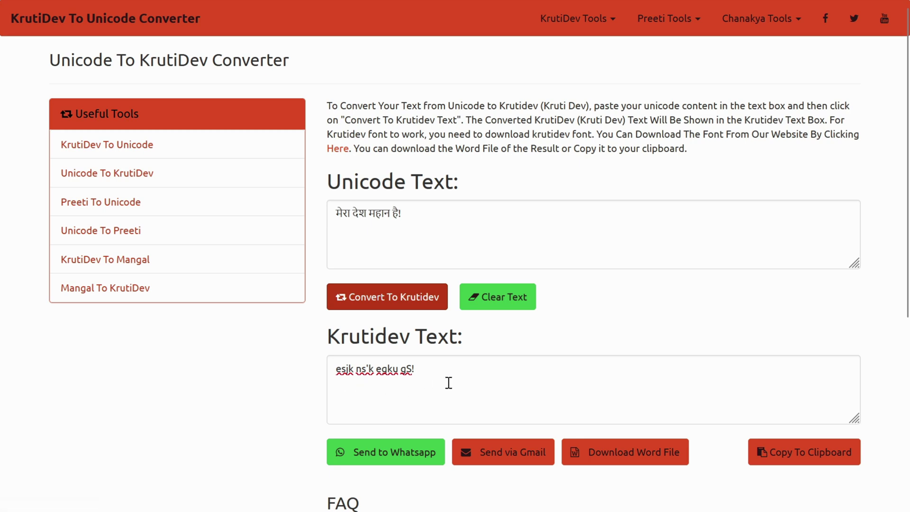
click(765, 450)
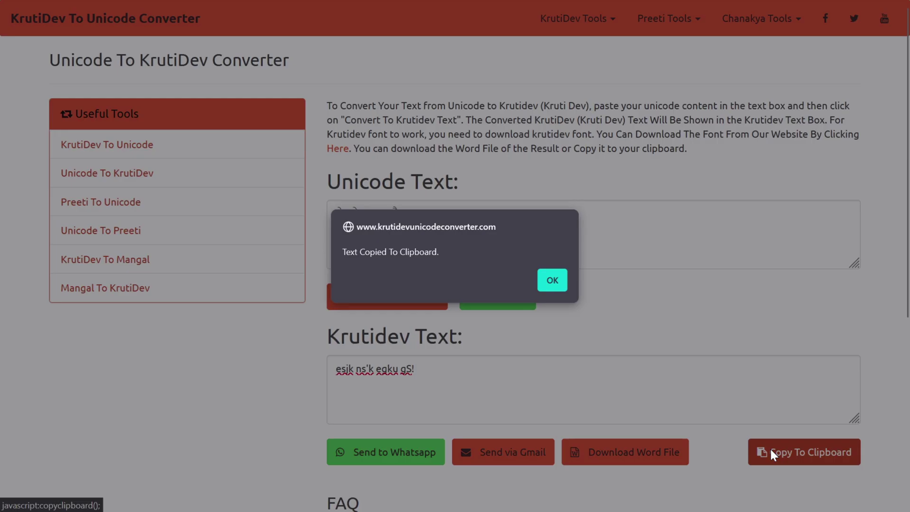
Replace the box glyphs with the pasted Krutidev text 'esjk ns'k egku gS!' and return to Object Mode
click(552, 280)
key(alt+Tab)
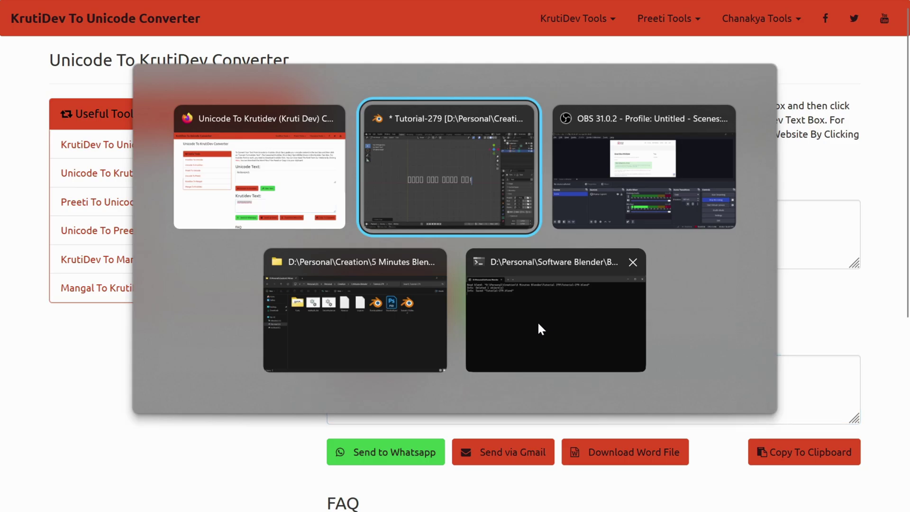
key(BackSpace)
key(BackSpace)
key(BackSpace)
key(BackSpace)
key(BackSpace)
key(BackSpace)
key(BackSpace)
key(BackSpace)
key(BackSpace)
key(BackSpace)
key(BackSpace)
key(BackSpace)
key(BackSpace)
key(BackSpace)
key(BackSpace)
key(BackSpace)
key(BackSpace)
key(BackSpace)
key(BackSpace)
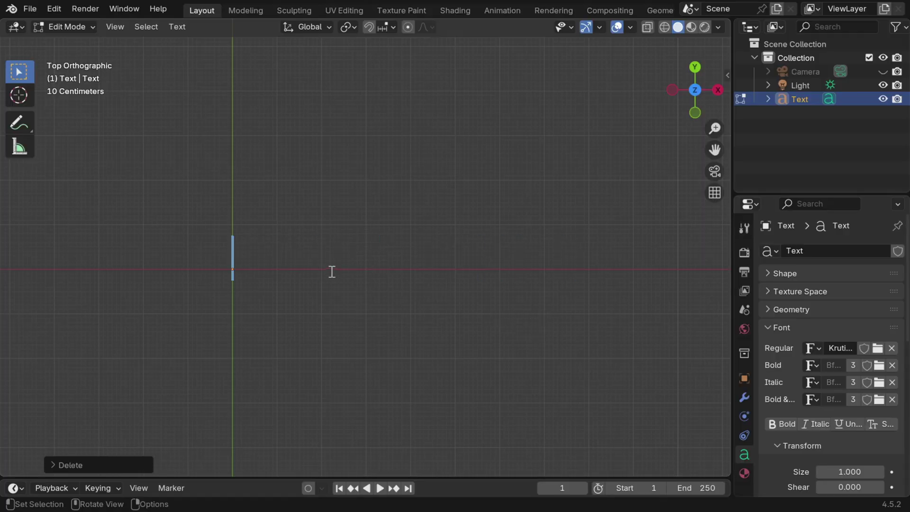
right_click(245, 262)
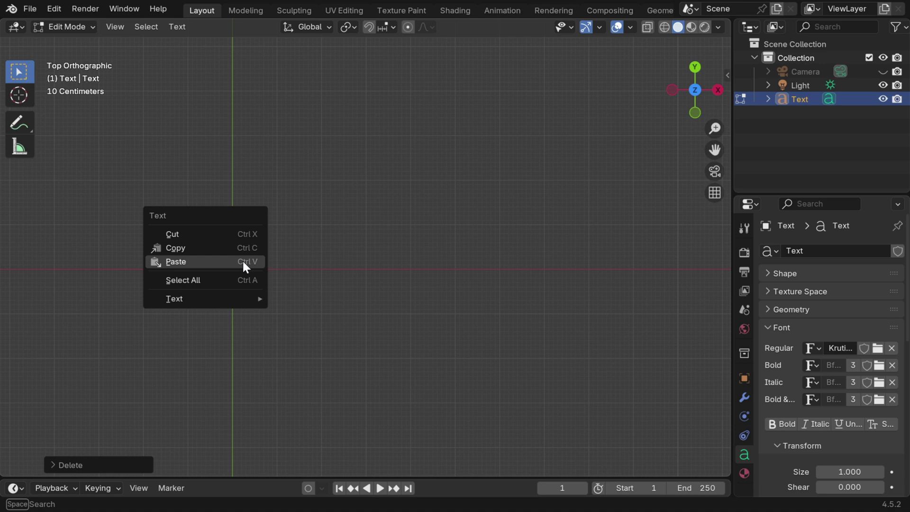
click(195, 262)
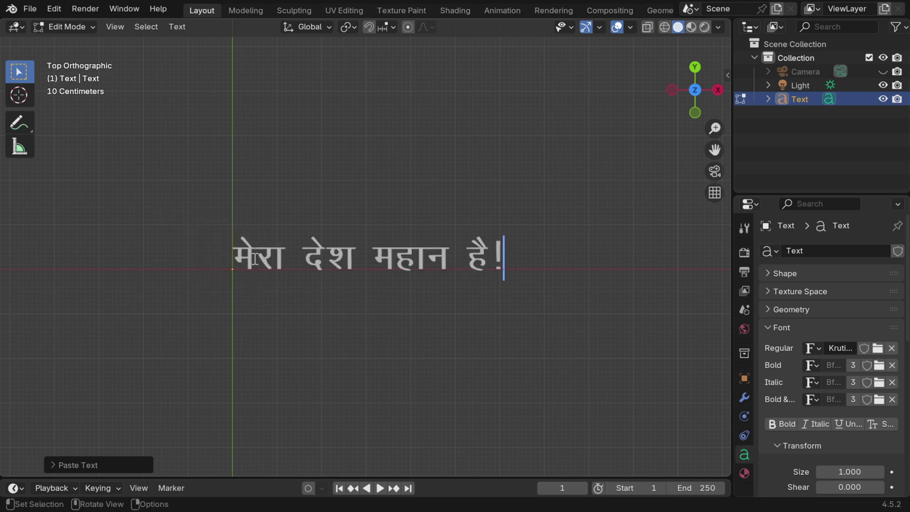
click(83, 26)
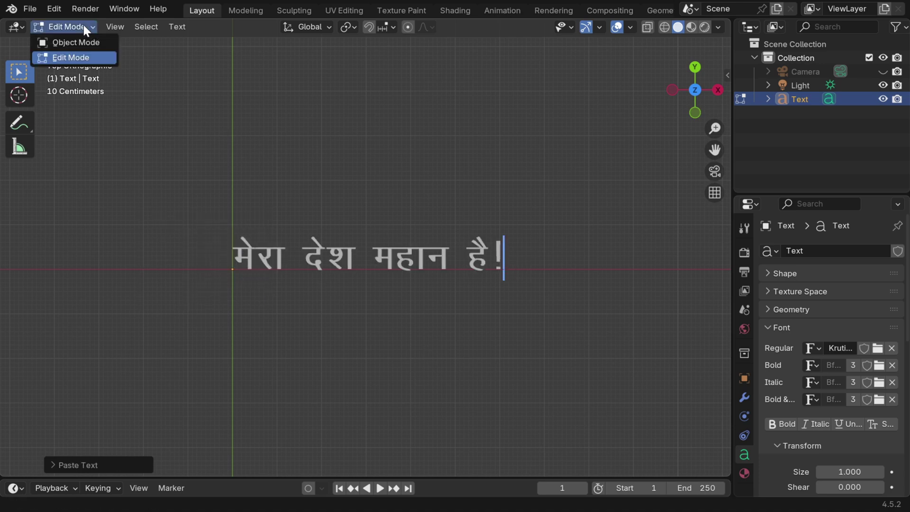
click(85, 40)
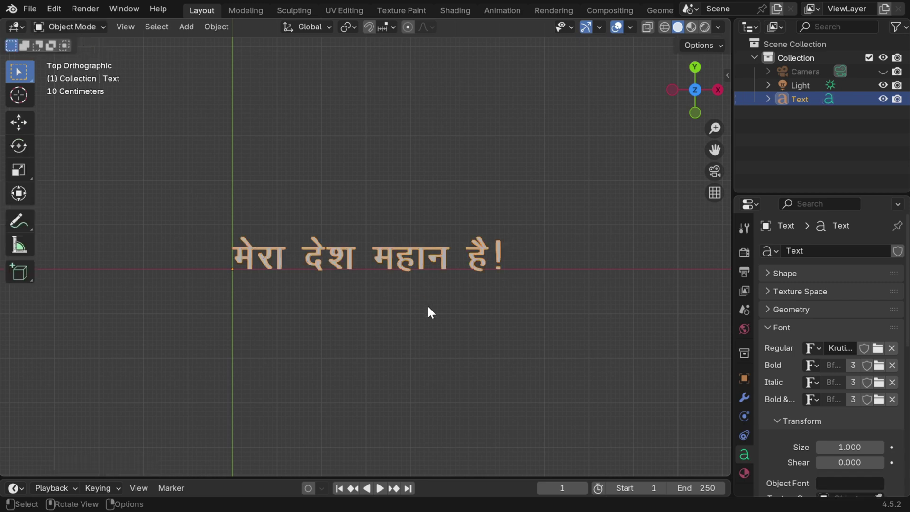
scroll(428, 305, up, 1)
Copy the Tamil translation 'என் நாடு சிறப்பானது!' from Google Translate
ctrl+middle_drag(439, 389, 436, 336)
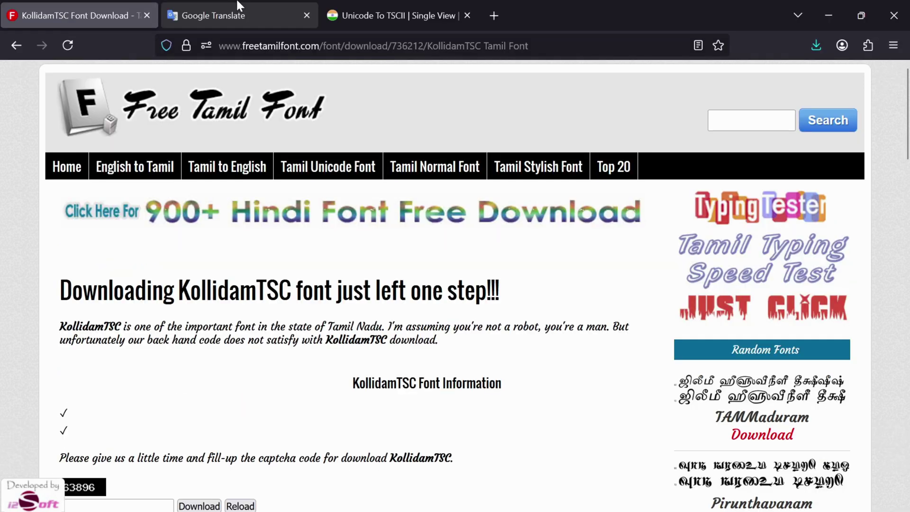
click(236, 7)
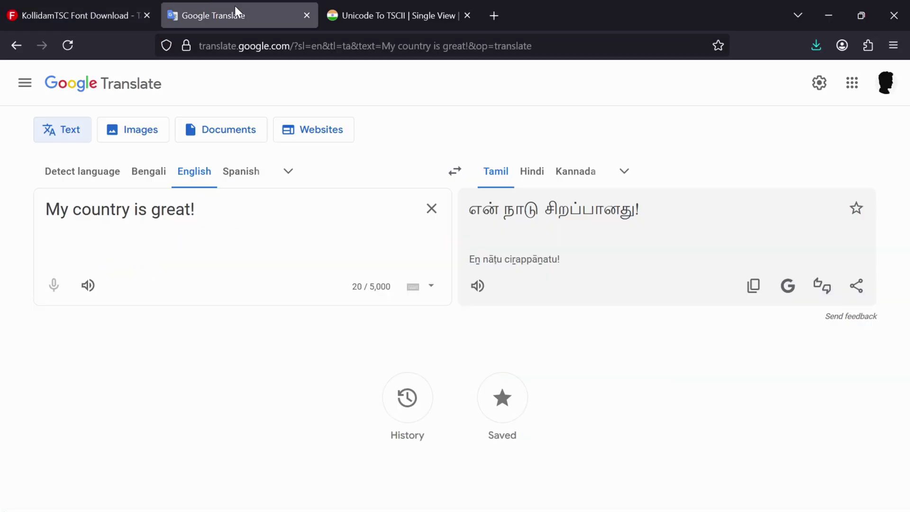
drag(342, 142, 543, 154)
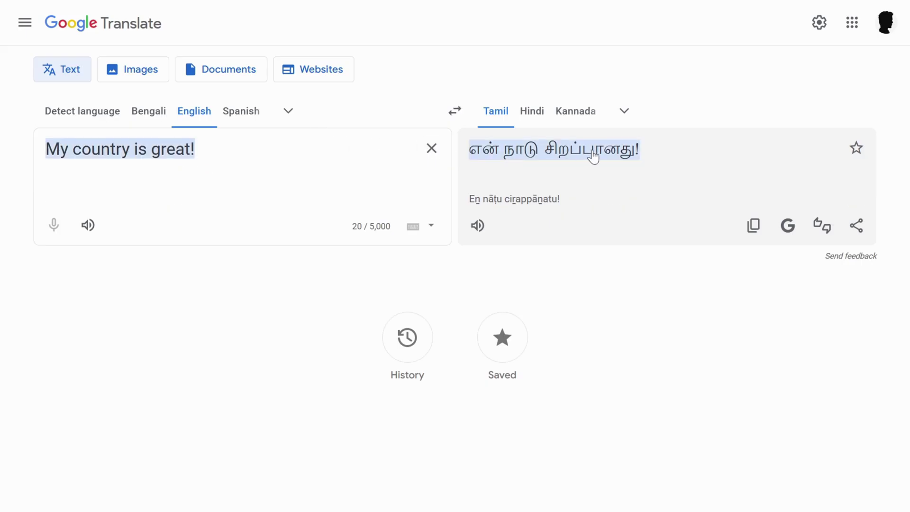
click(665, 202)
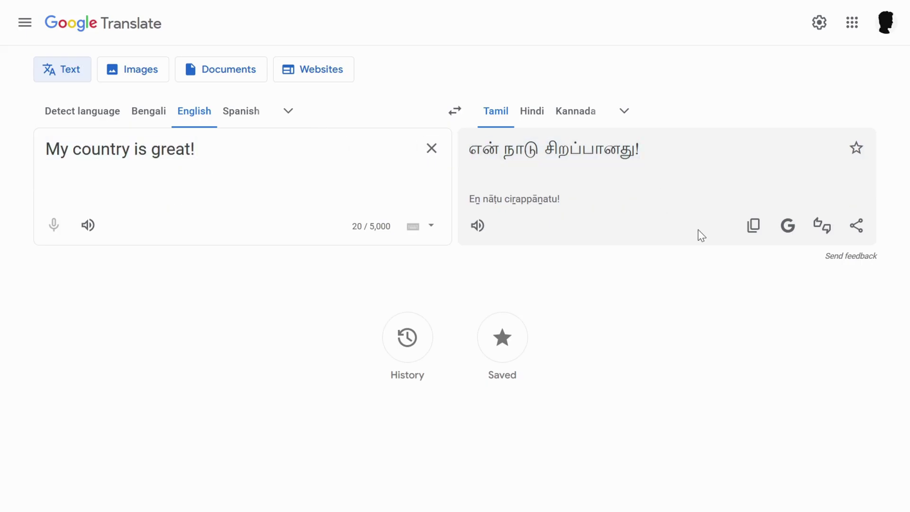
click(752, 226)
Convert the pasted Tamil sentence to TSCII on the Unicode To TSCII page and copy the result
click(411, 6)
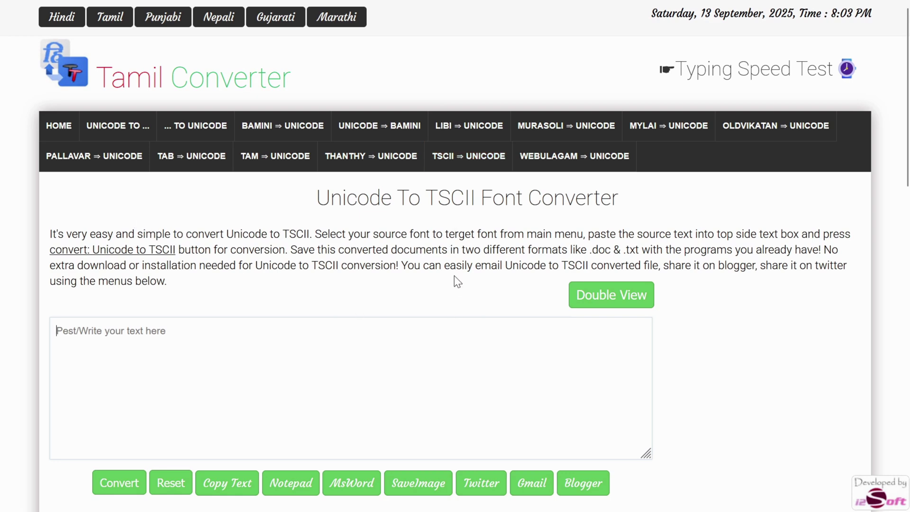
key(ctrl+v)
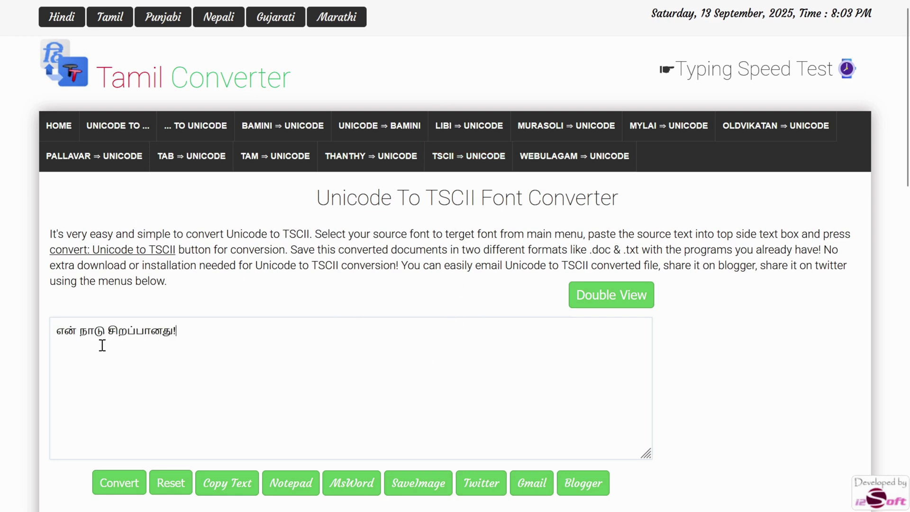
click(126, 485)
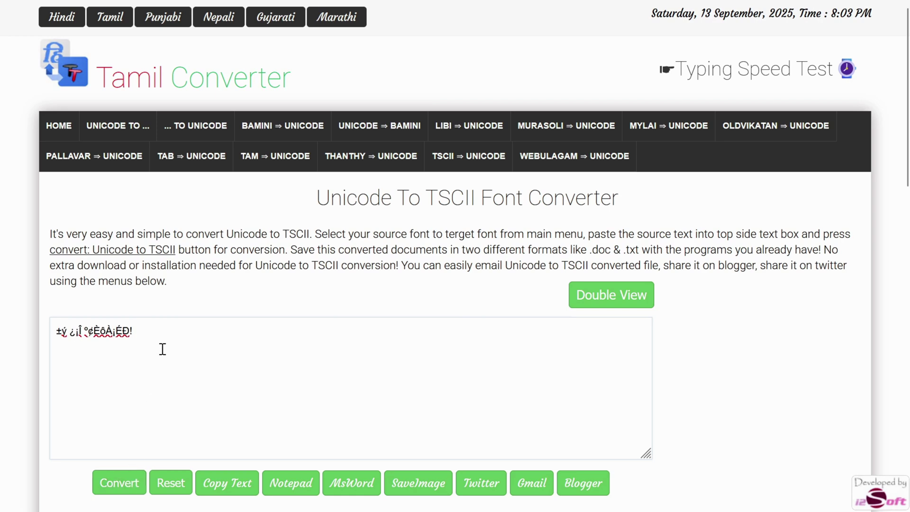
drag(162, 349, 54, 334)
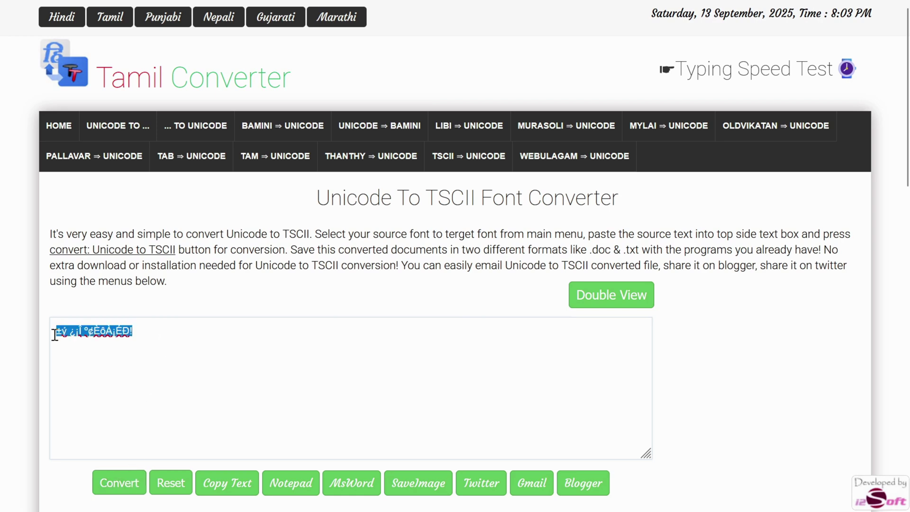
click(230, 485)
key(alt+Tab)
key(alt+Tab)
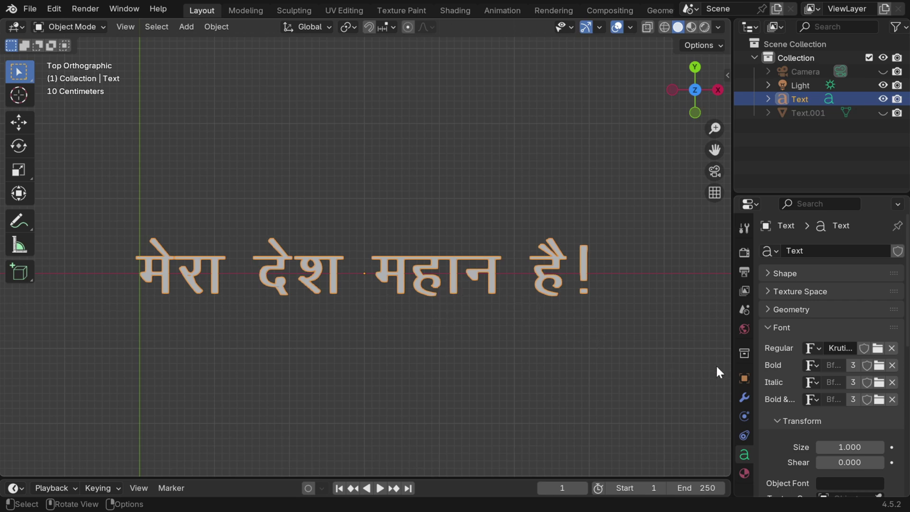
Load KollidamTSC Regular from the Desktop's KollidamTSC folder as the text's regular font
click(878, 349)
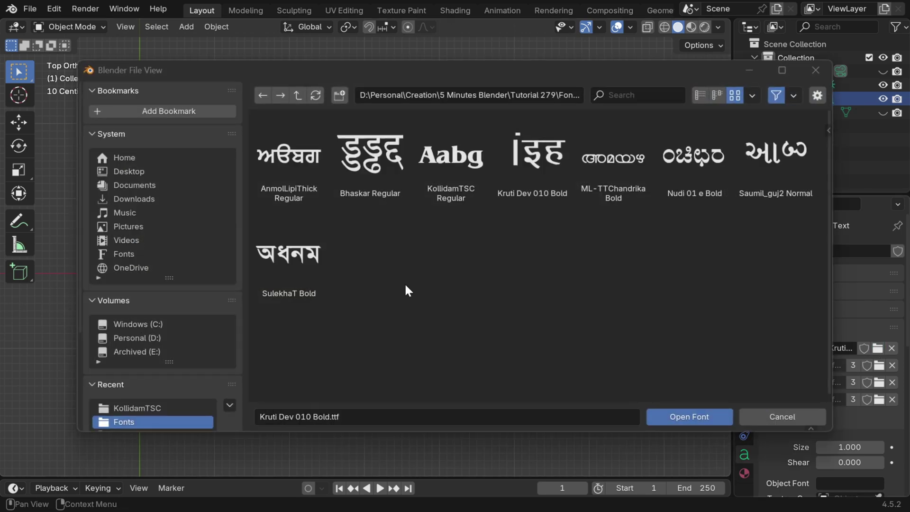
click(174, 173)
double_click(291, 176)
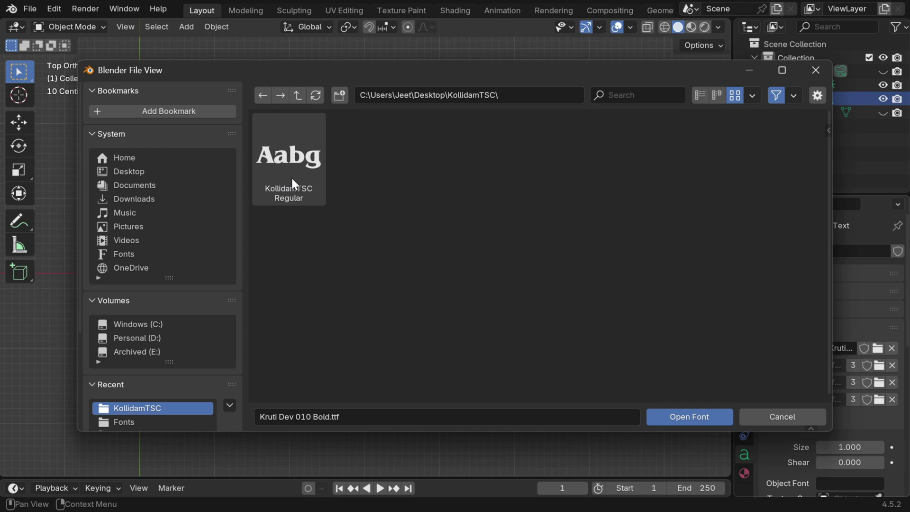
click(291, 176)
click(670, 416)
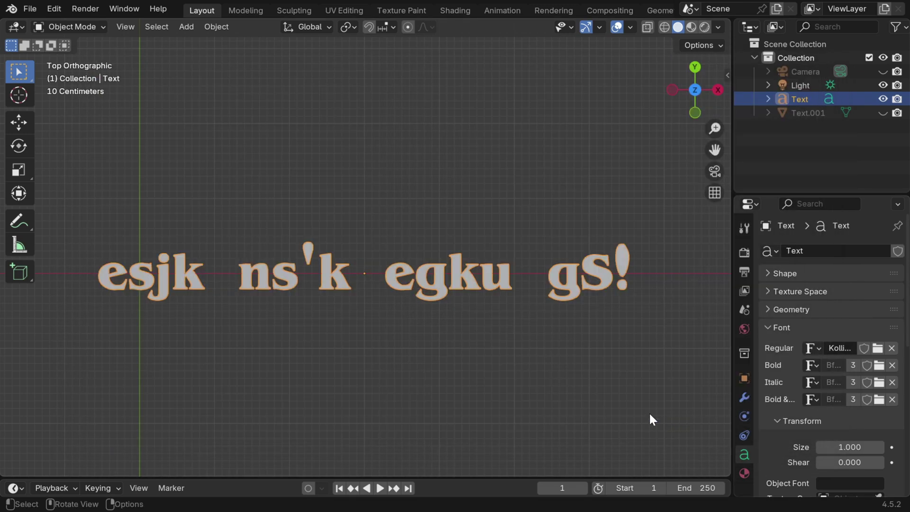
Replace the text object's contents with the copied TSCII text, then return to Object Mode
click(87, 27)
click(85, 56)
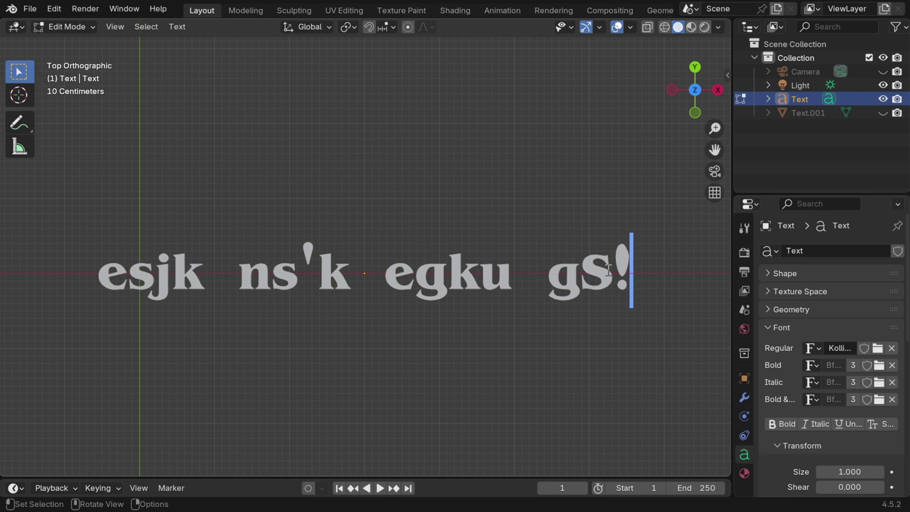
drag(142, 291, 95, 292)
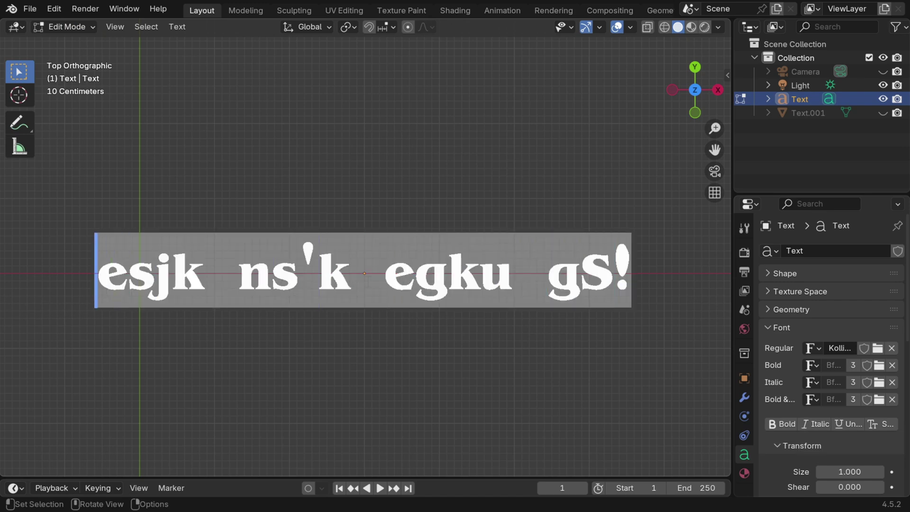
key(BackSpace)
right_click(362, 278)
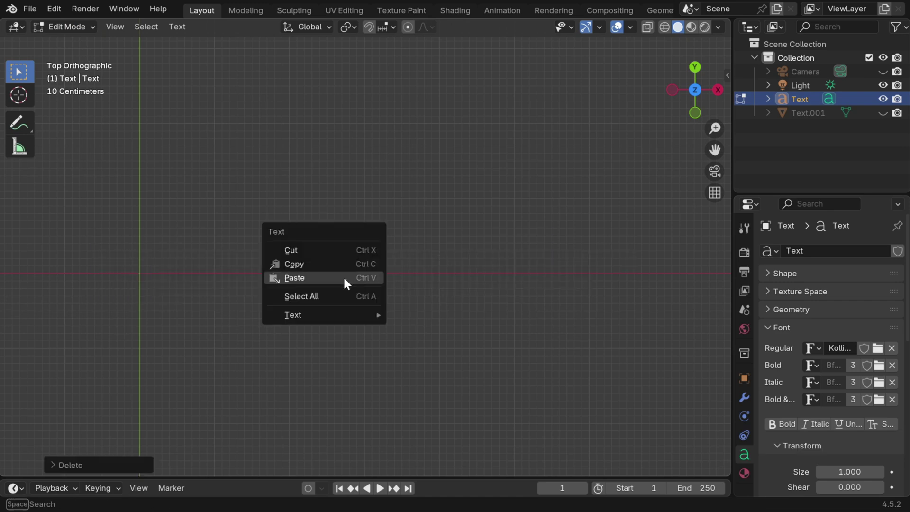
click(319, 278)
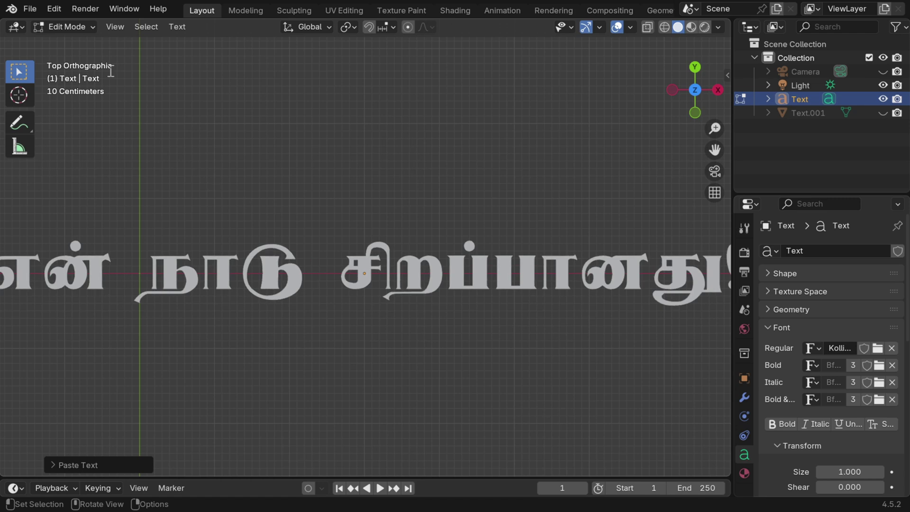
click(81, 27)
click(84, 42)
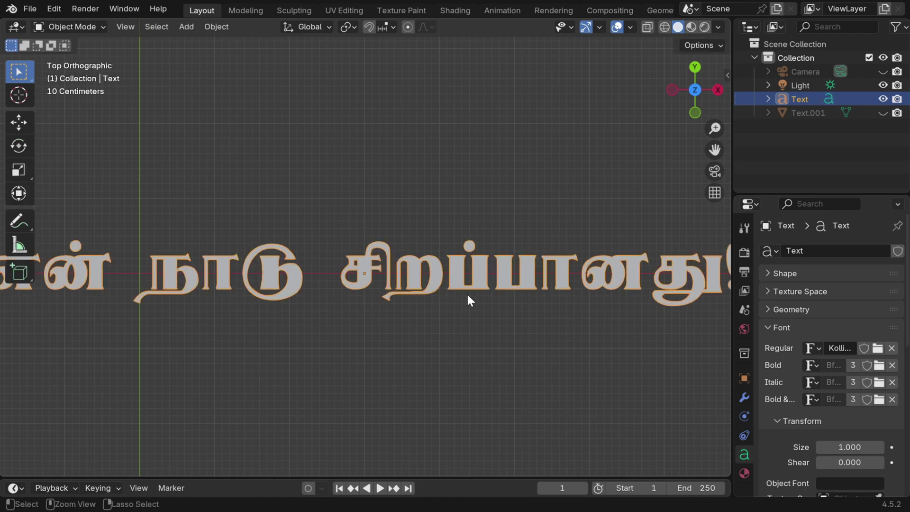
ctrl+middle_drag(466, 292, 471, 371)
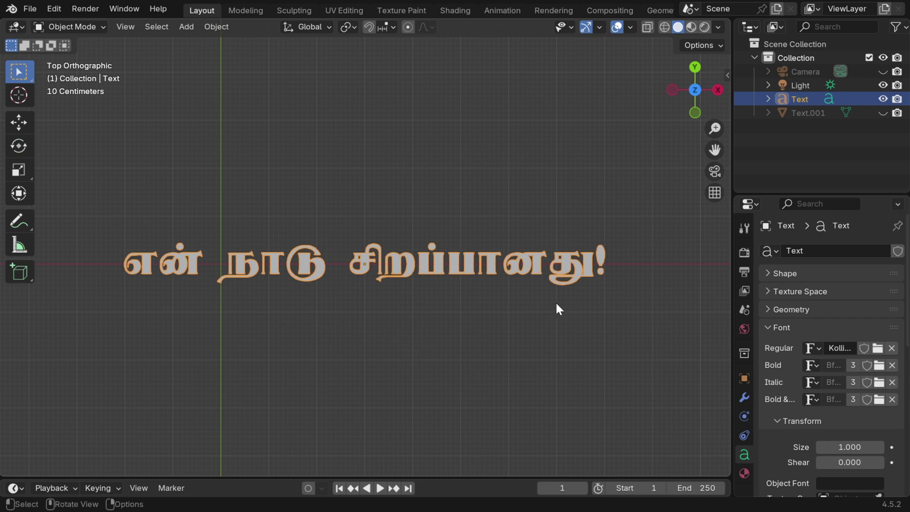
Hide the Tamil Text object, then show and select Text.001 with its multi-script place names
click(882, 98)
click(882, 113)
click(818, 111)
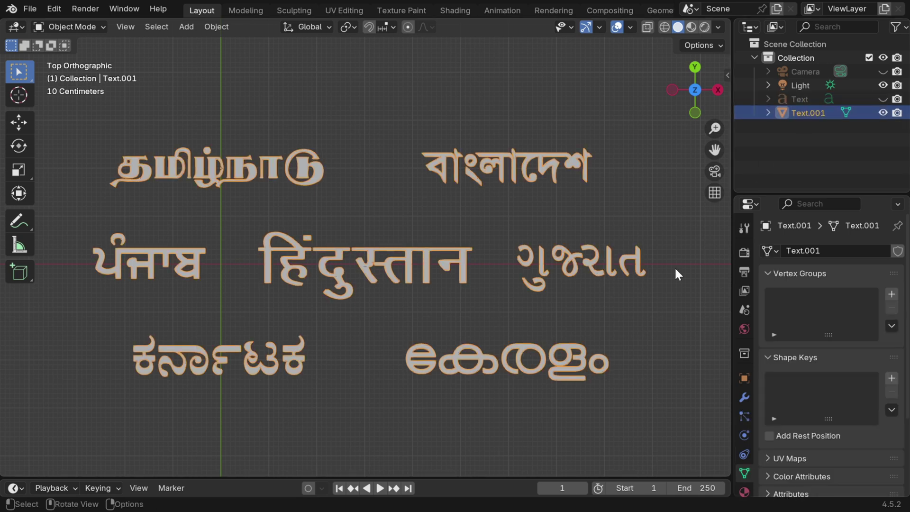
ctrl+middle_drag(586, 420, 584, 408)
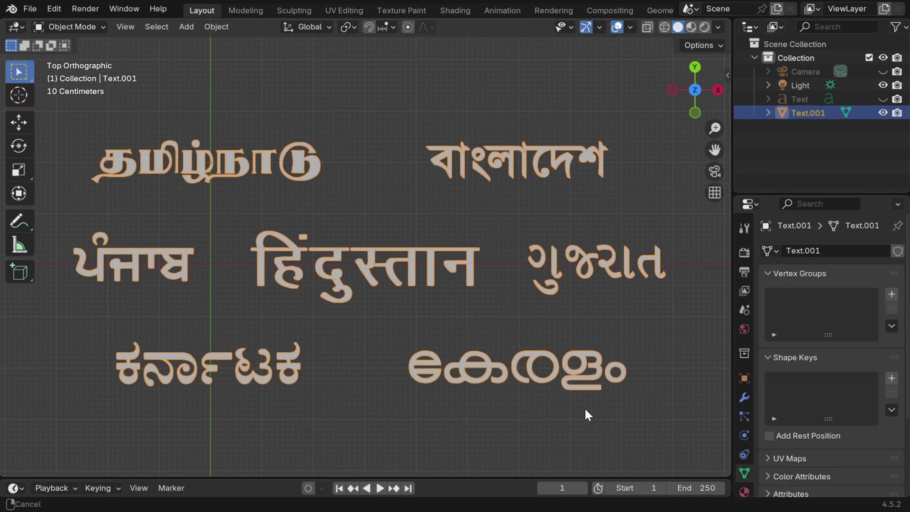